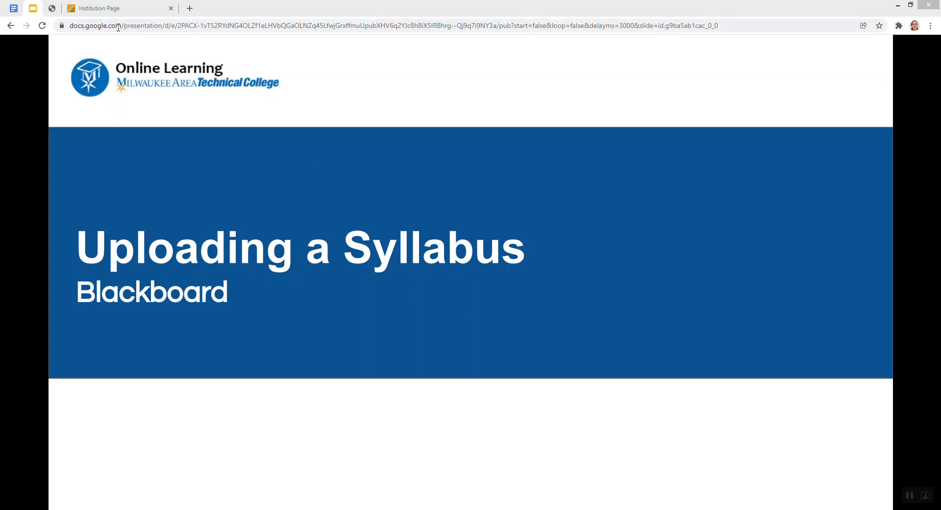
Step: Switch to the Faculty Appendix PDF showing the Blackboard syllabus posting requirements on page 34
click(53, 9)
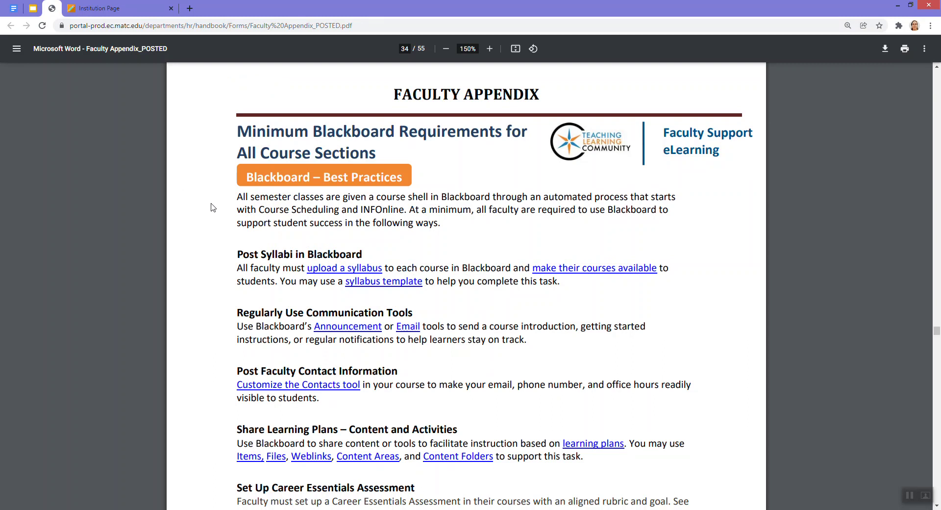
Step: Switch to the Blackboard Institution Page showing the Welcome to Online Learning announcements
click(79, 12)
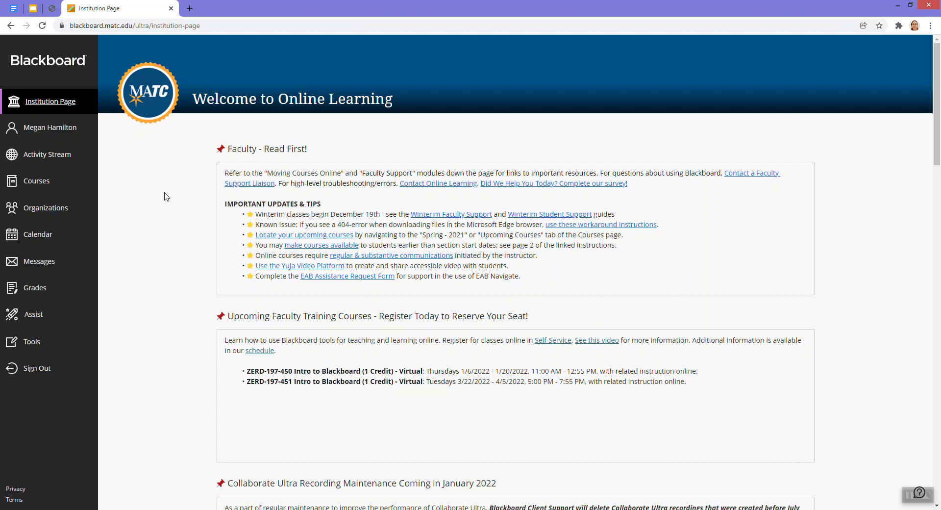
Step: Go to Courses, open Example Course 1 and its Syllabus content area
click(39, 186)
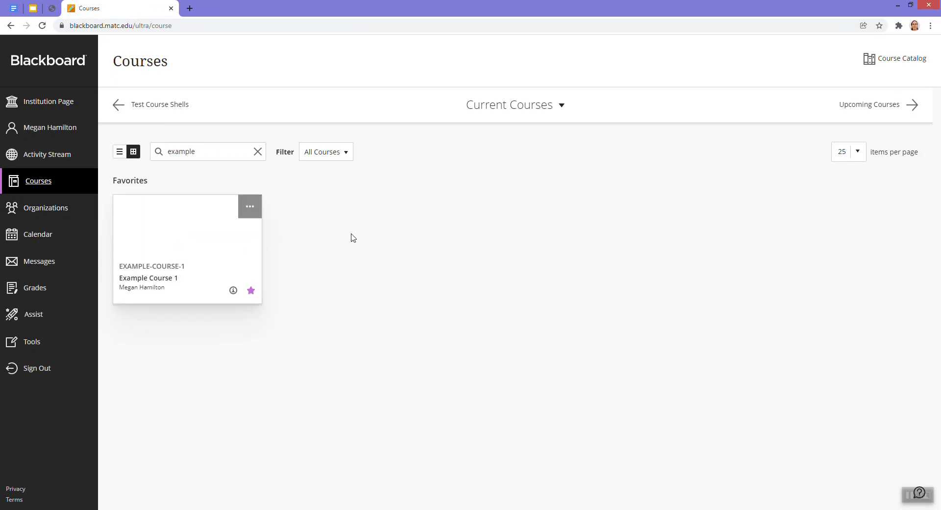
click(168, 247)
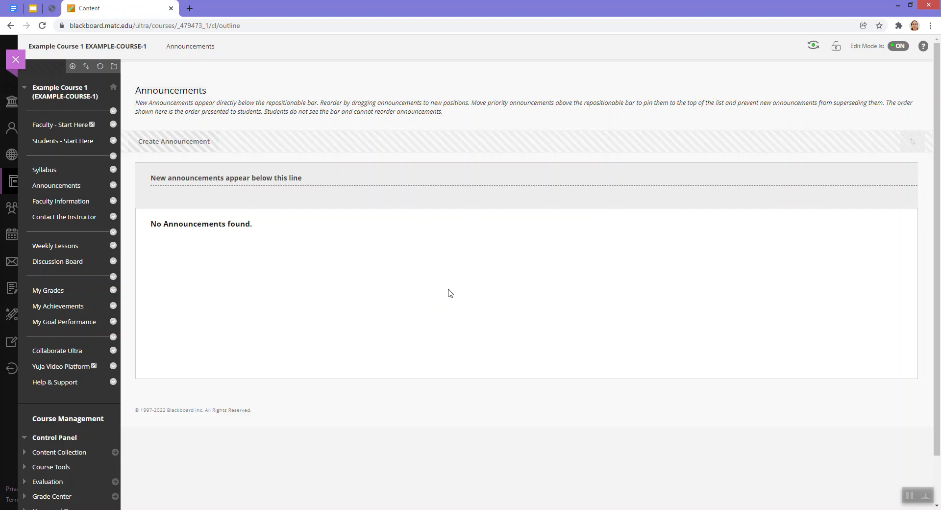
click(43, 169)
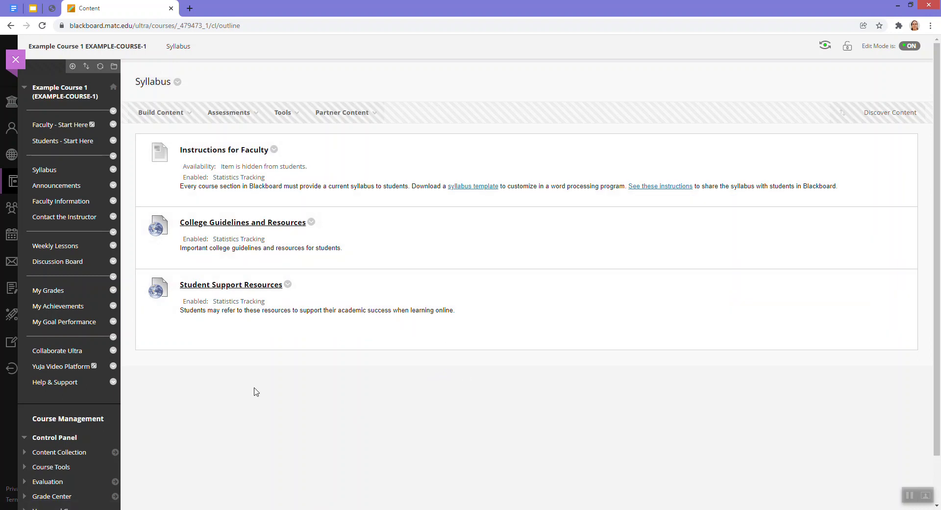
Step: Start a new content item named 'Syllabus' and scroll down to its Attachments section
click(161, 113)
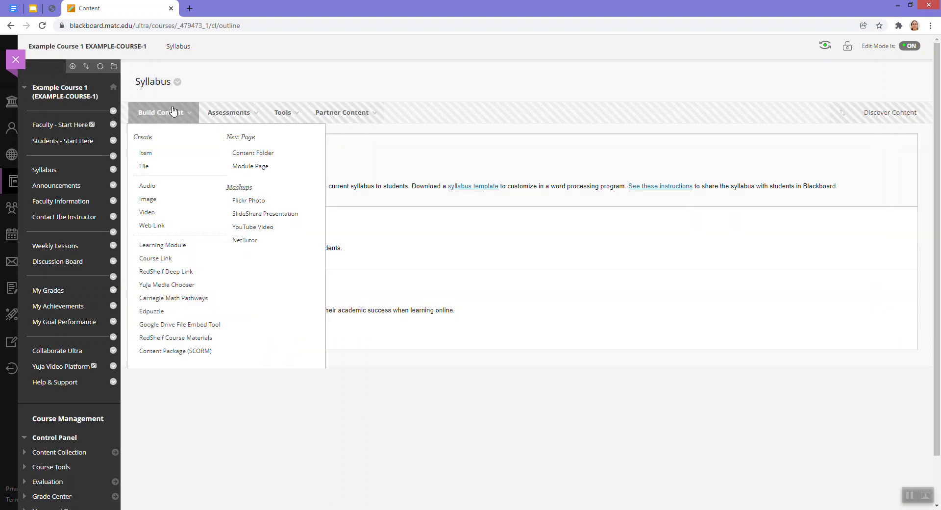
click(149, 153)
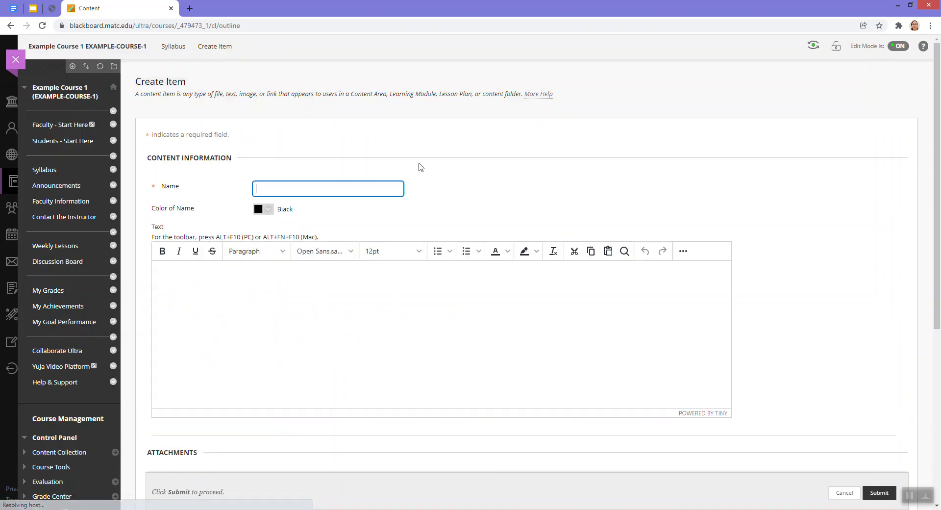
click(293, 188)
text(Syllabus)
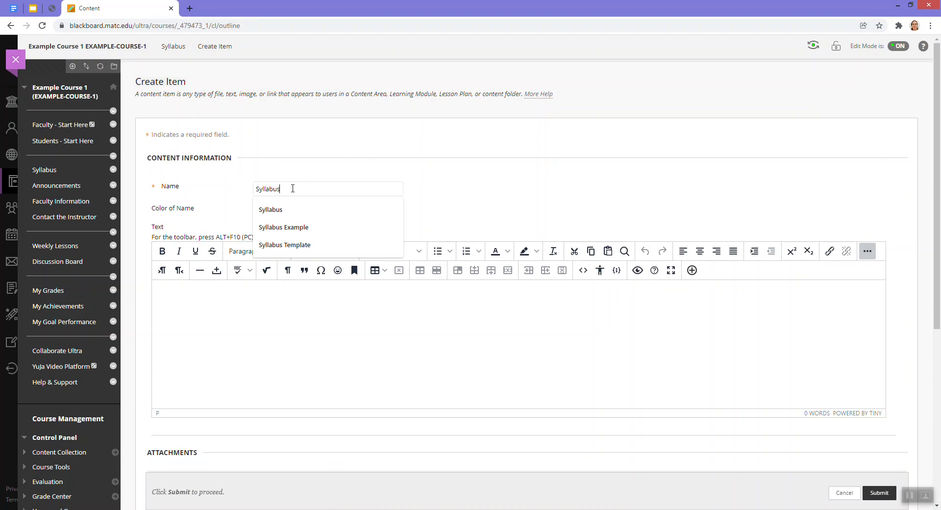
click(490, 203)
scroll(392, 210, down, 2)
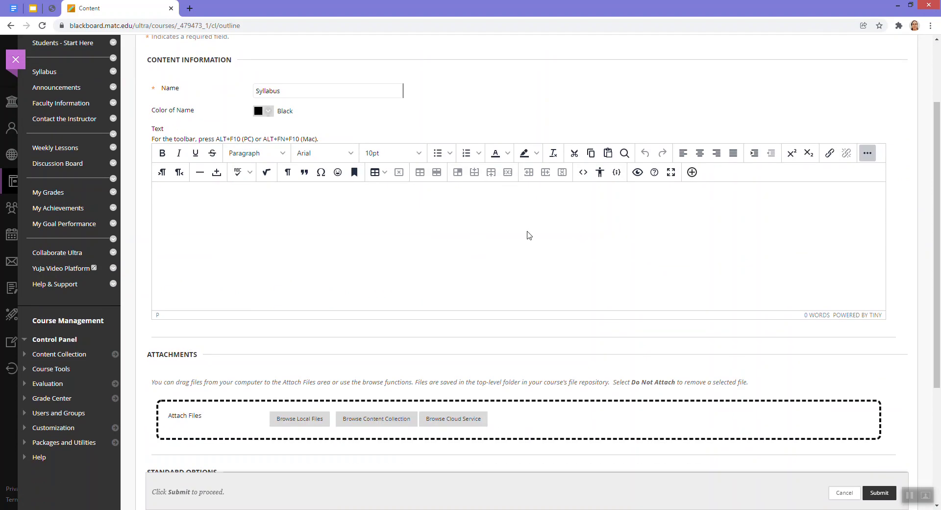
scroll(527, 235, down, 1)
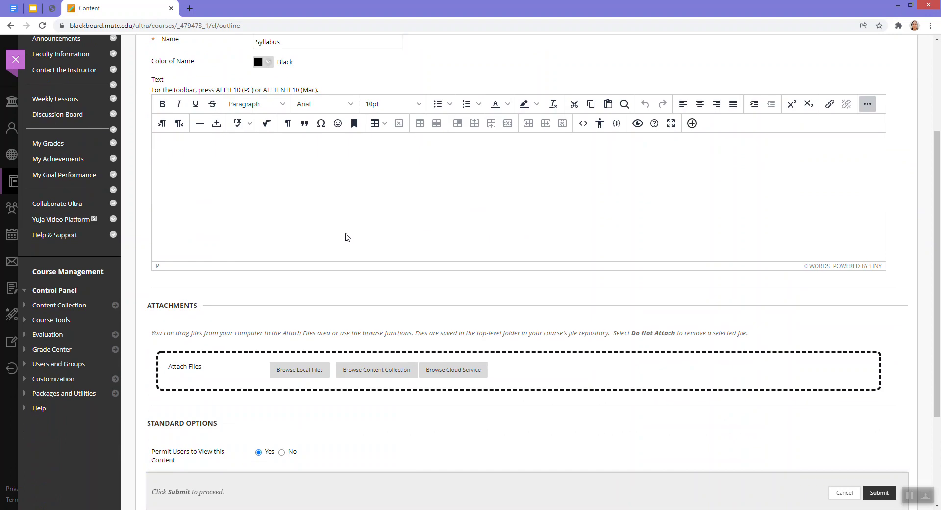
scroll(347, 237, down, 2)
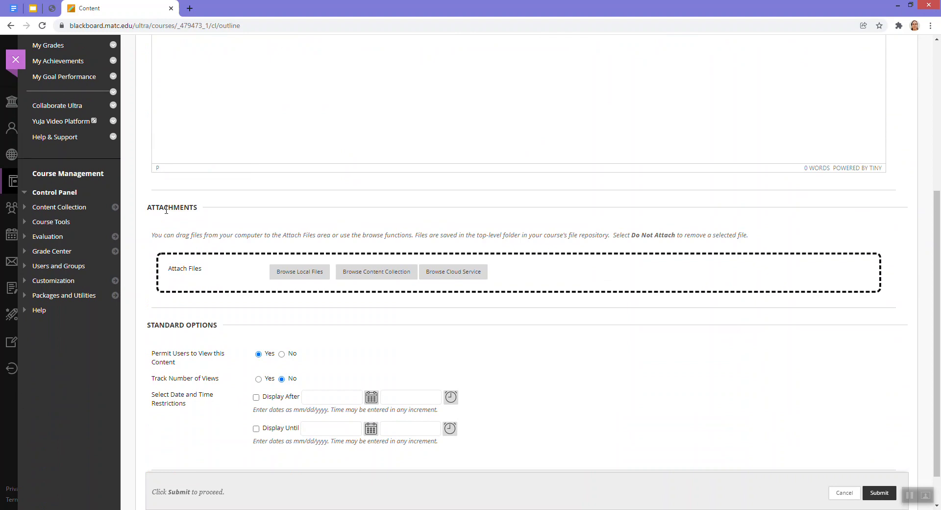
Step: Attach Syllabus-Example-2022.docx from the computer and submit the Syllabus item
click(288, 275)
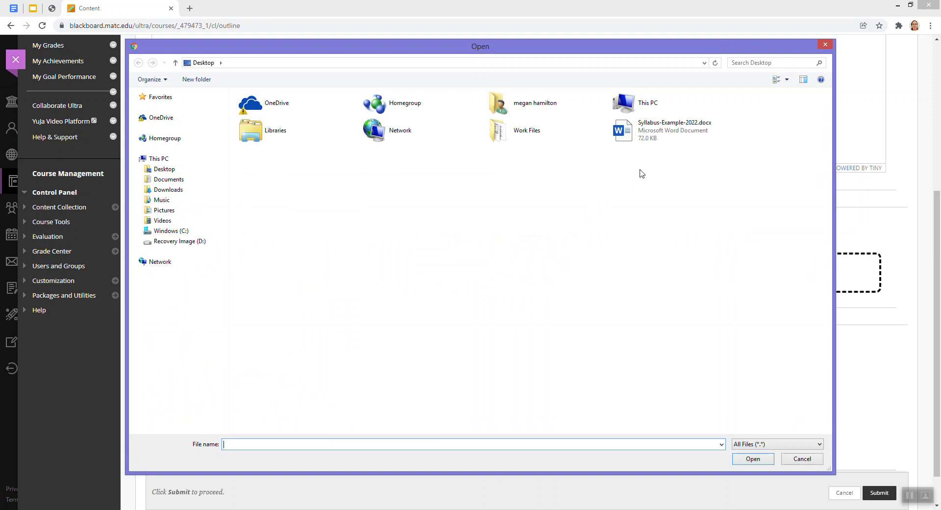
click(655, 143)
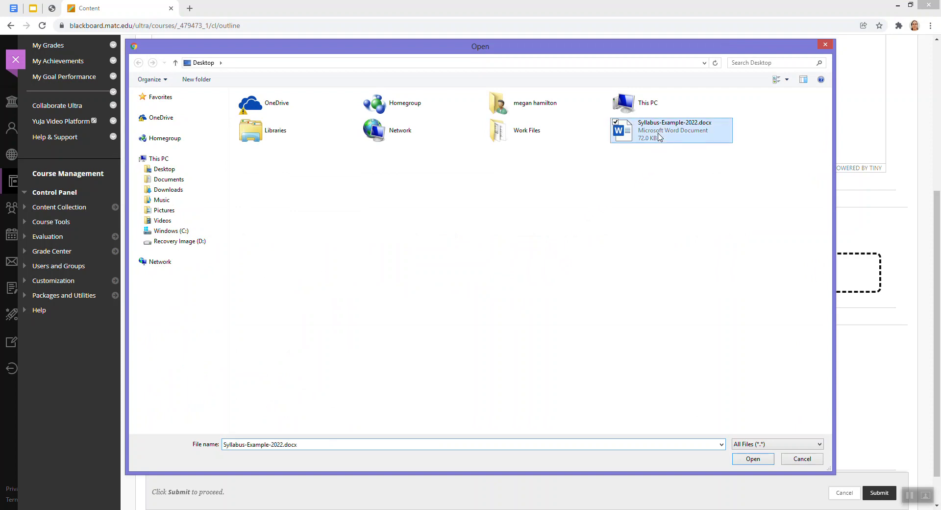
click(752, 461)
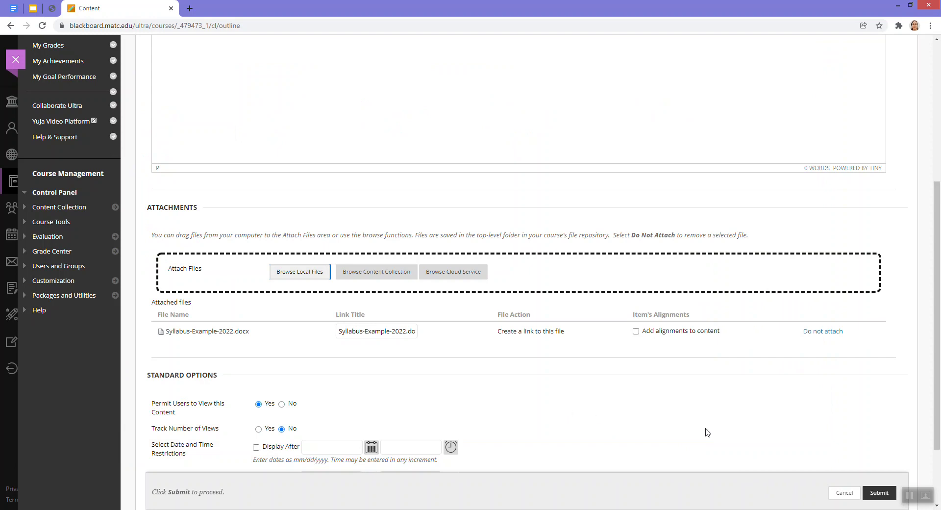
click(875, 496)
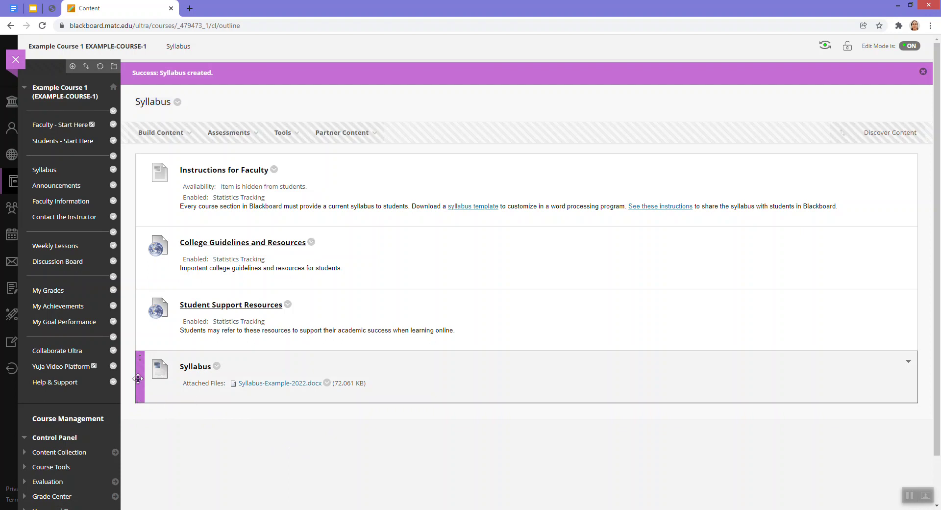
Step: Drag the Syllabus item to the top of the list, above Instructions for Faculty
drag(139, 378, 164, 183)
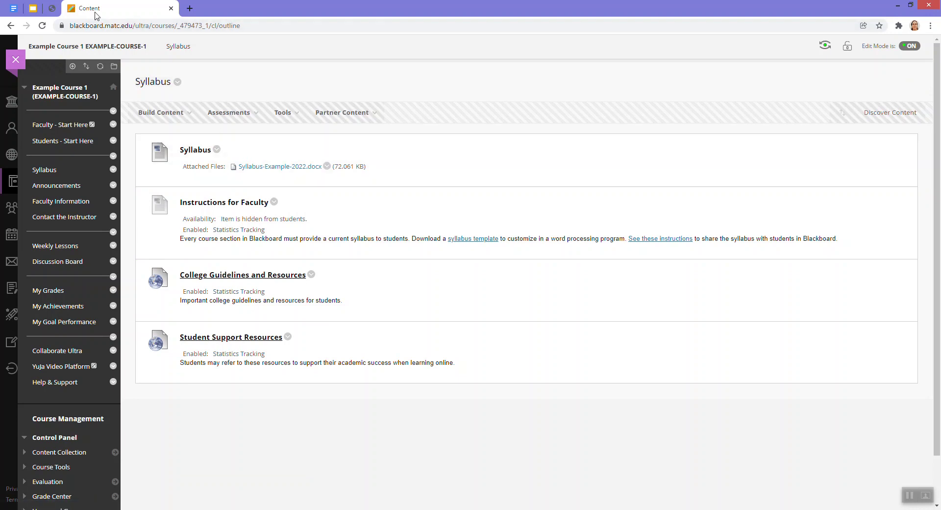
Step: Make SYLLABUS-EXAMPLE-2021 viewable by anyone with the link and copy that link
click(13, 9)
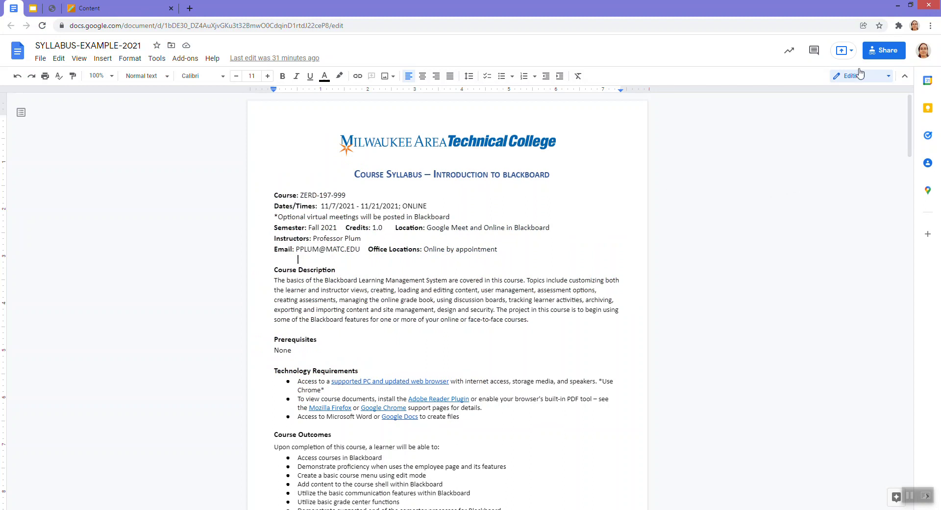
click(890, 54)
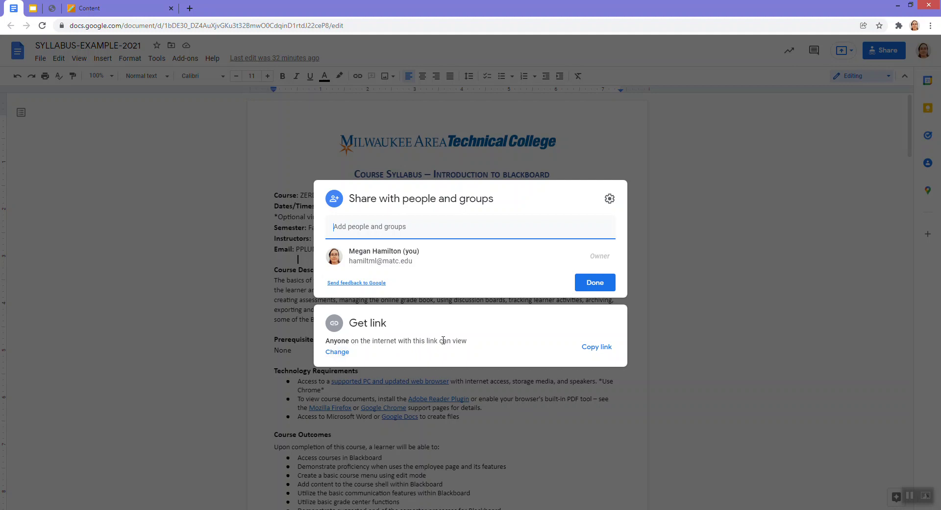
click(337, 352)
click(402, 316)
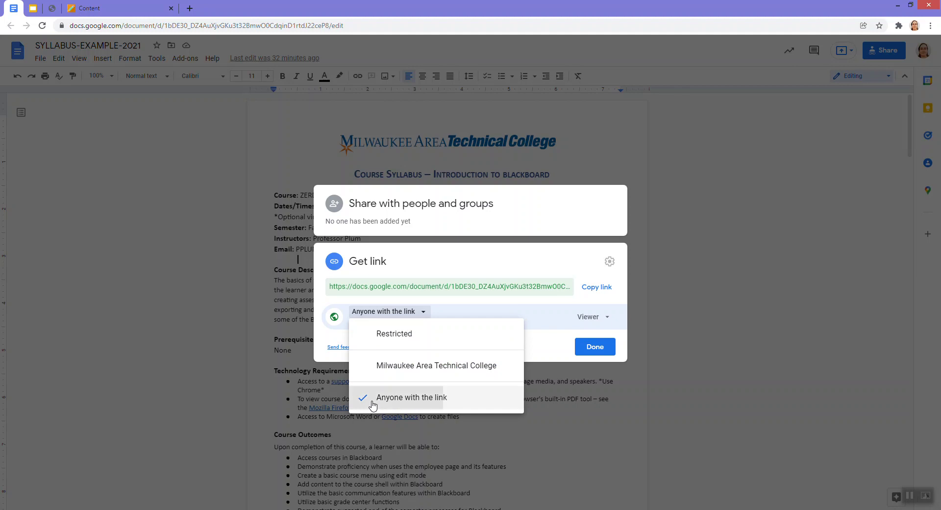
click(380, 401)
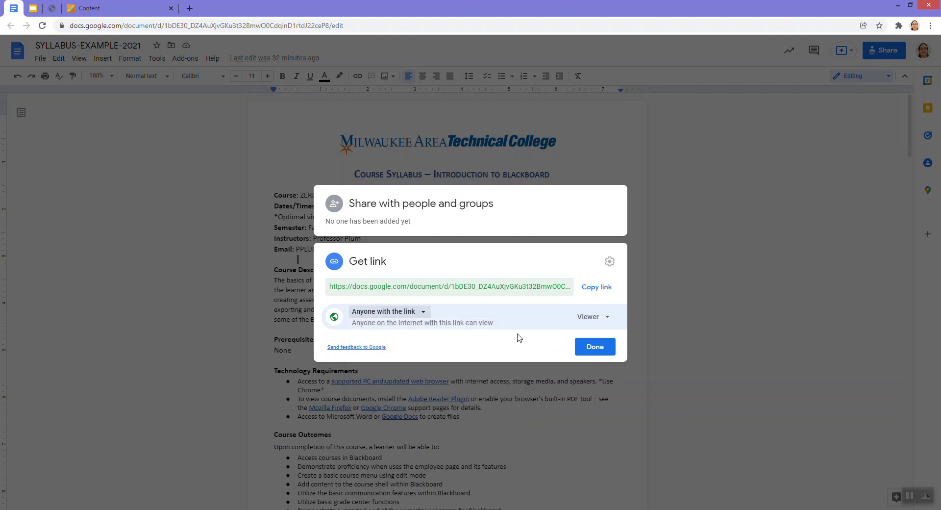
click(597, 290)
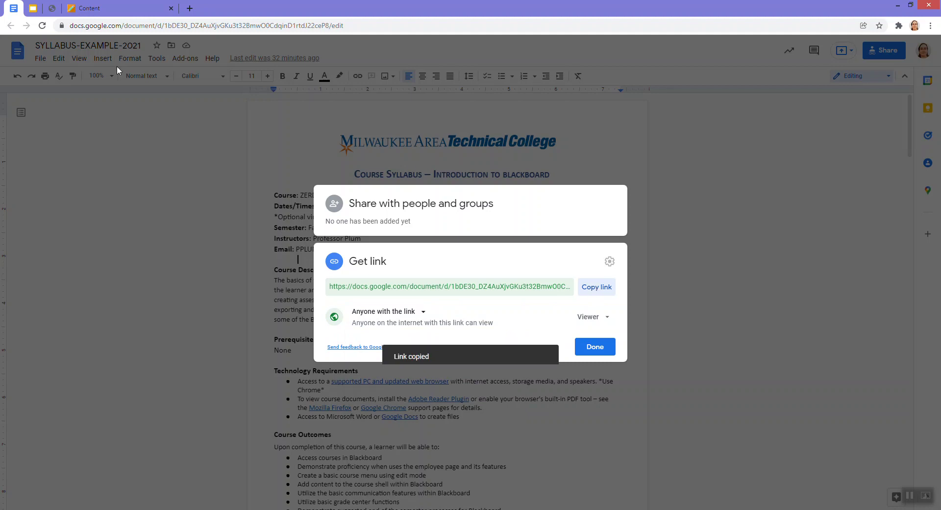
click(105, 8)
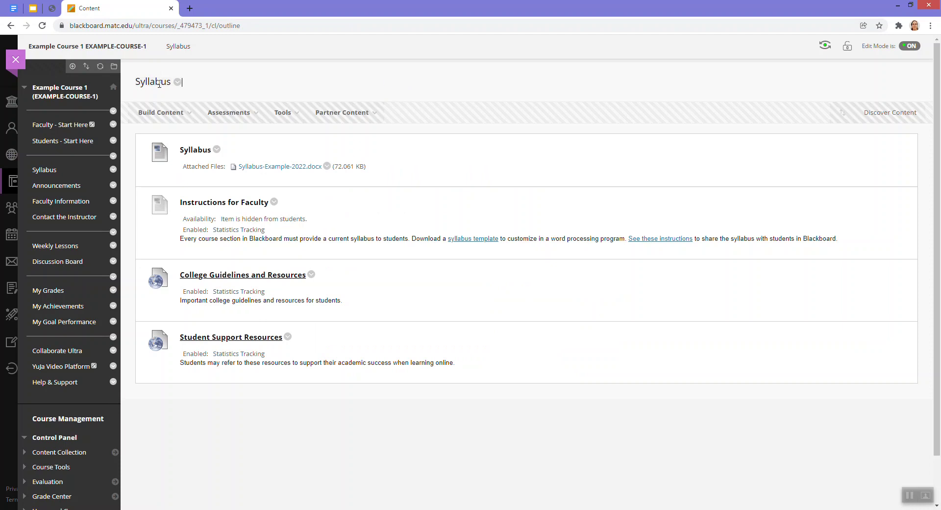
Step: Create a web link named 'Syllabus' with the pasted Google Doc URL and submit it
click(157, 112)
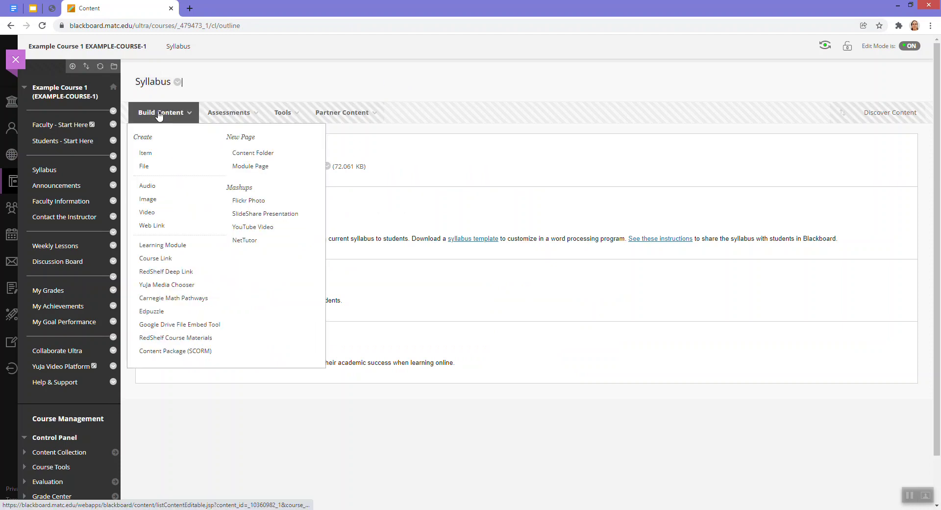
click(166, 228)
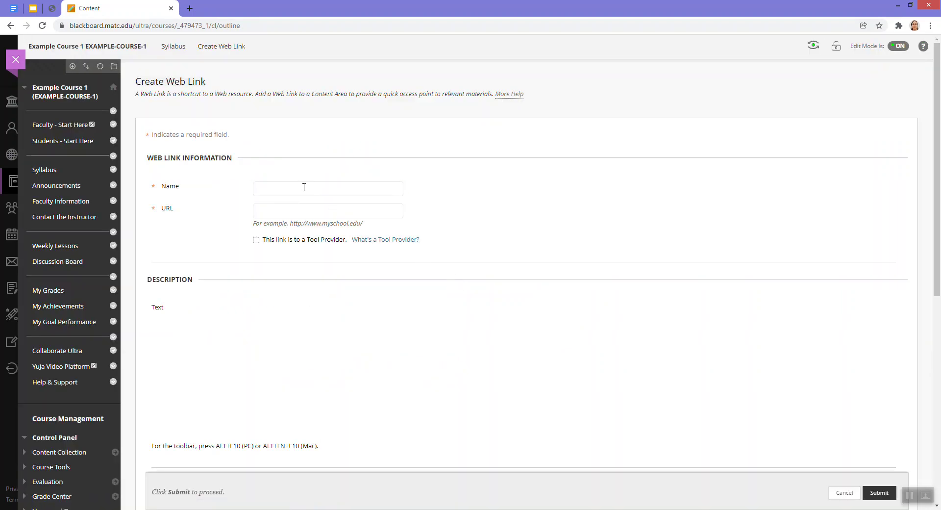
click(304, 187)
text(Syllabus)
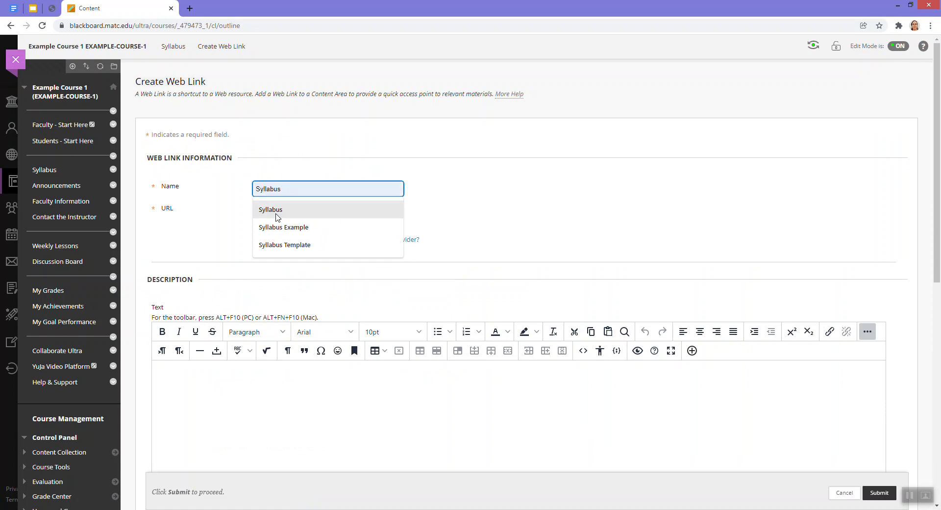
click(275, 214)
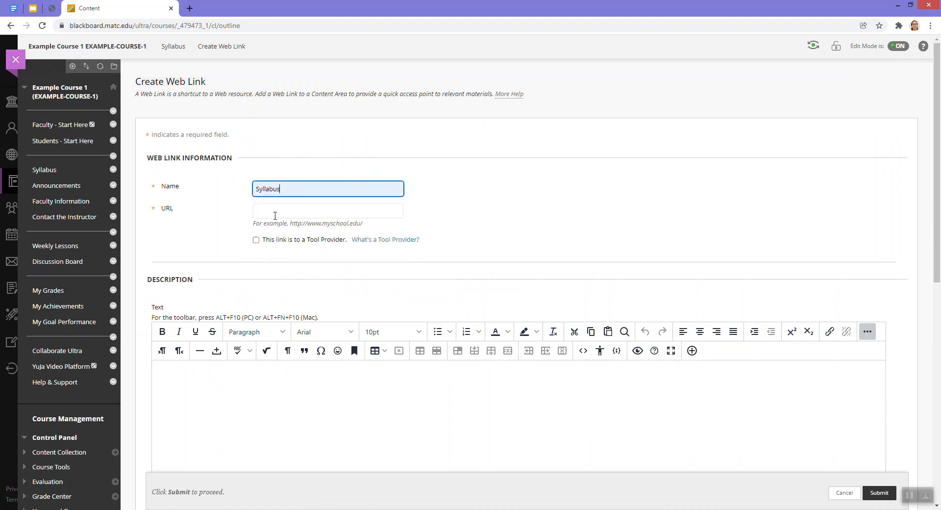
click(275, 213)
key(ctrl+v)
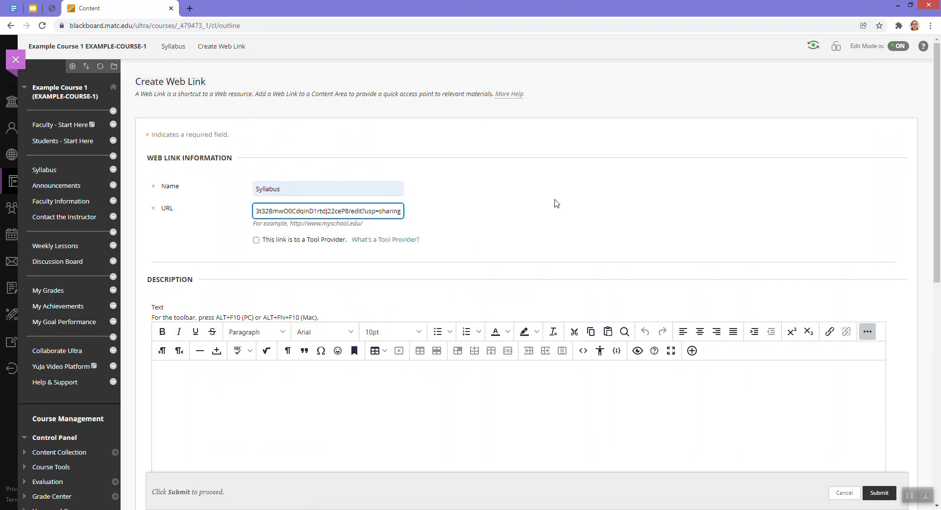
click(590, 204)
scroll(588, 204, down, 3)
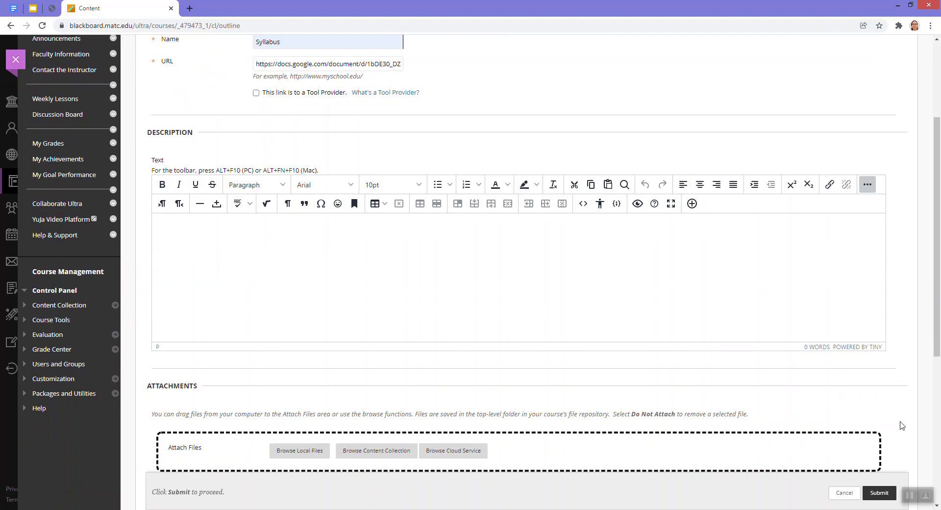
click(878, 492)
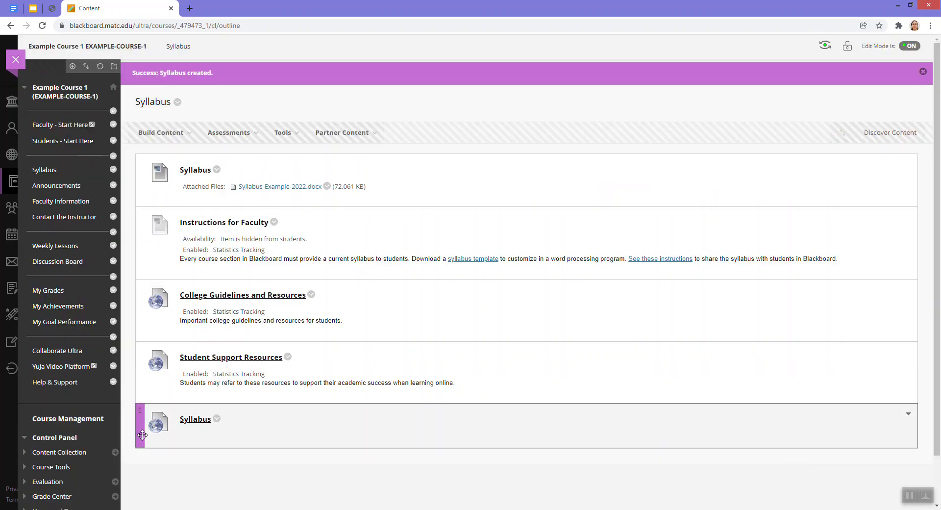
Step: Move the Syllabus web link up beneath the Syllabus file item and dismiss the success message
drag(142, 434, 142, 221)
click(923, 72)
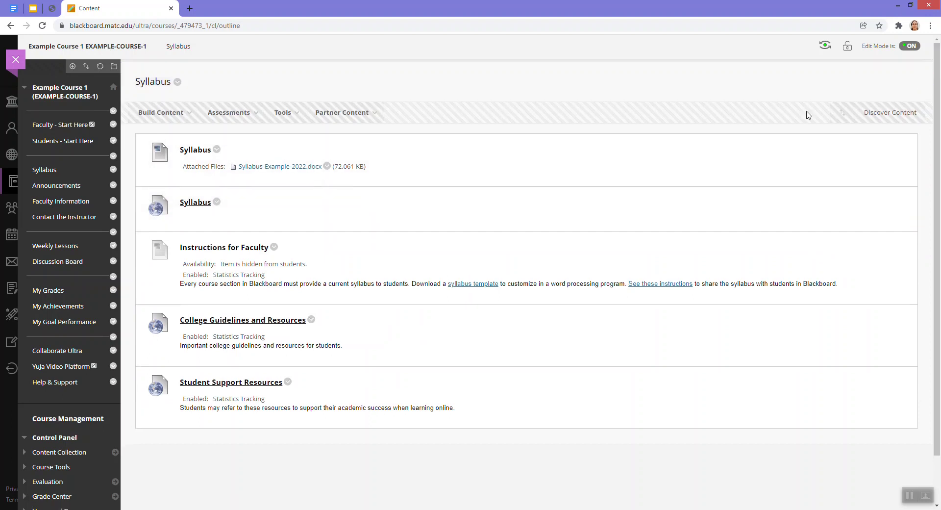
click(375, 113)
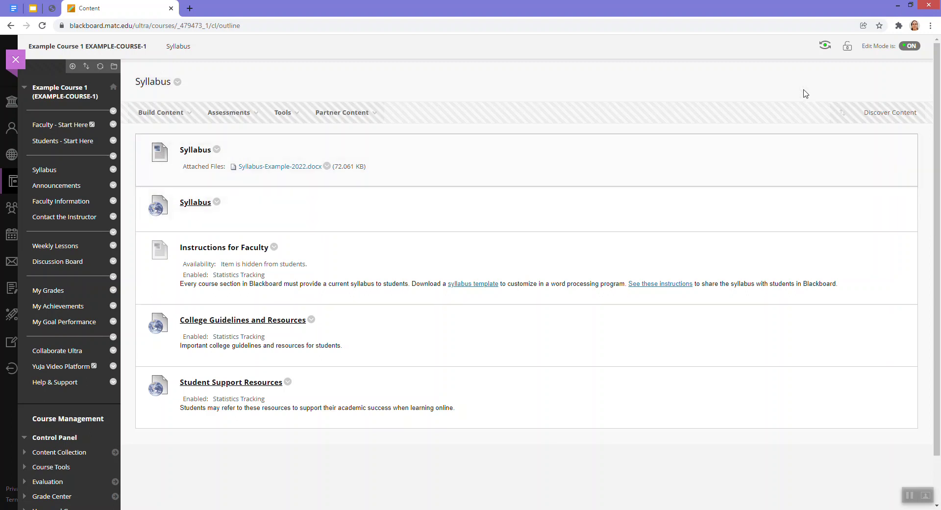
Step: Check the Syllabus page in Student Preview, opening and closing the attached Word syllabus
click(826, 48)
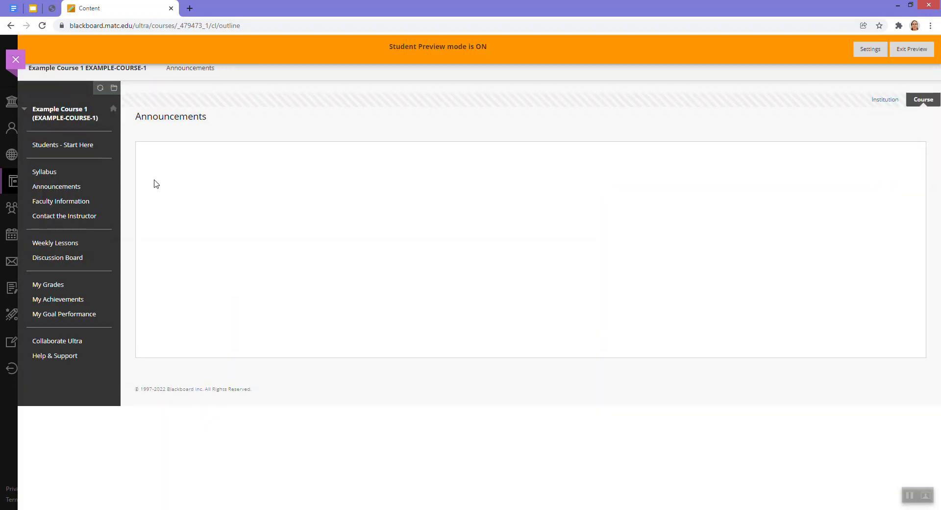
click(49, 173)
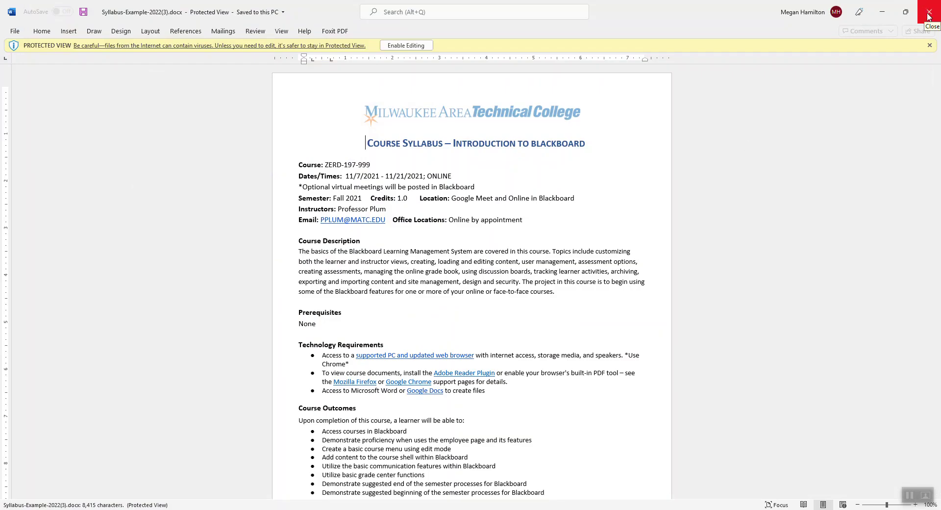
click(928, 12)
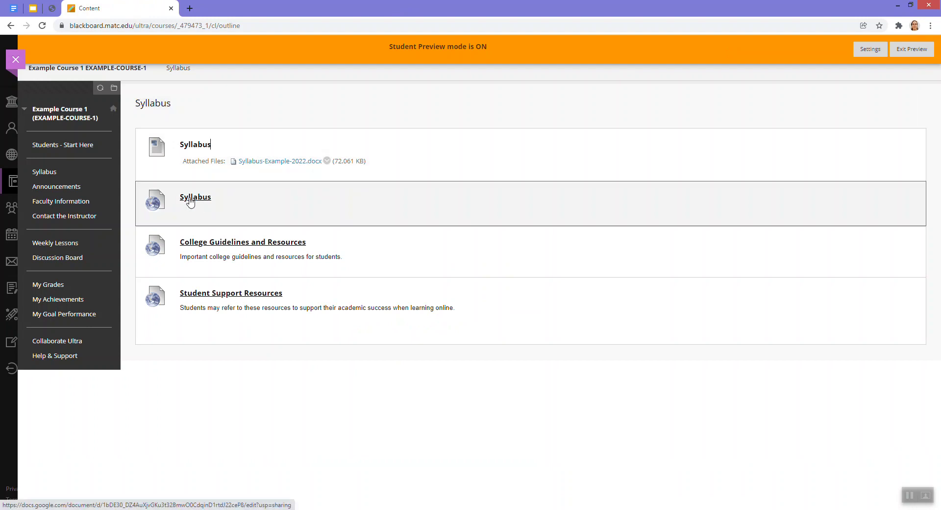
Step: Check the Syllabus Google Doc link as a student, then exit Student Preview
click(190, 202)
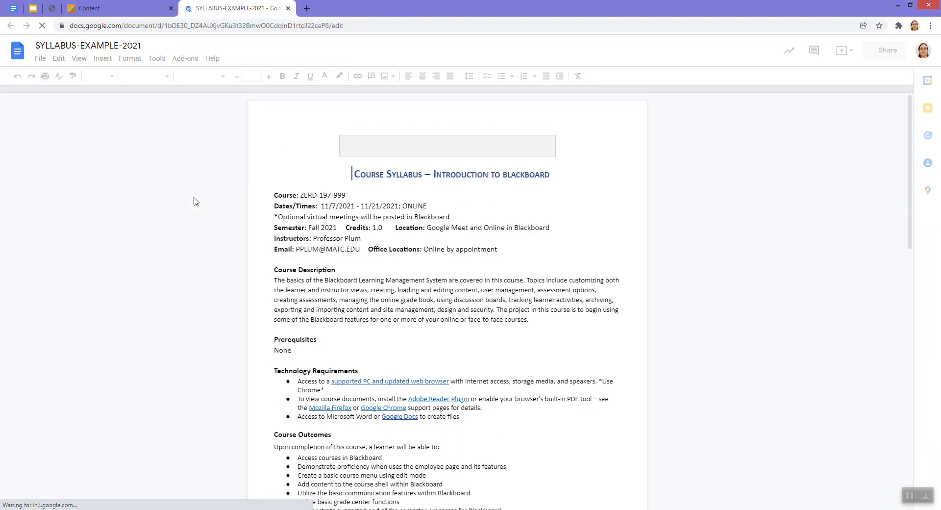
click(288, 9)
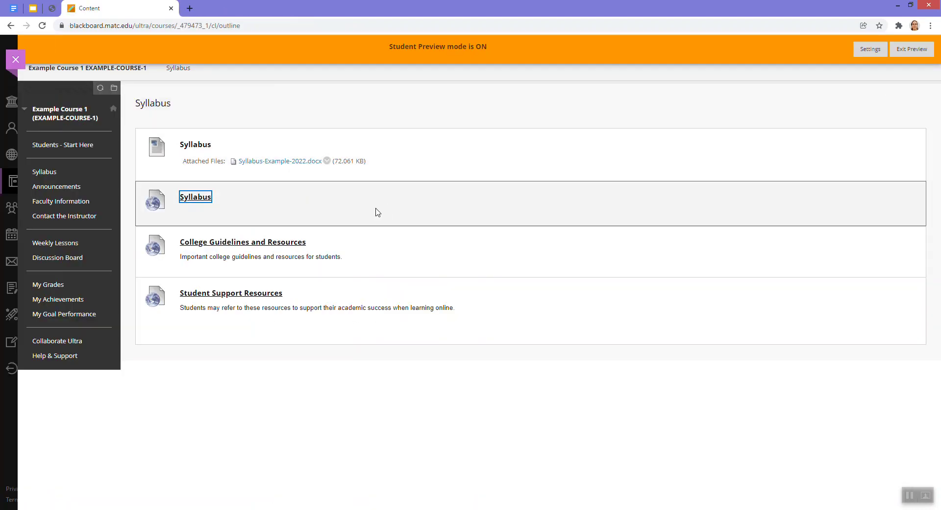
click(911, 49)
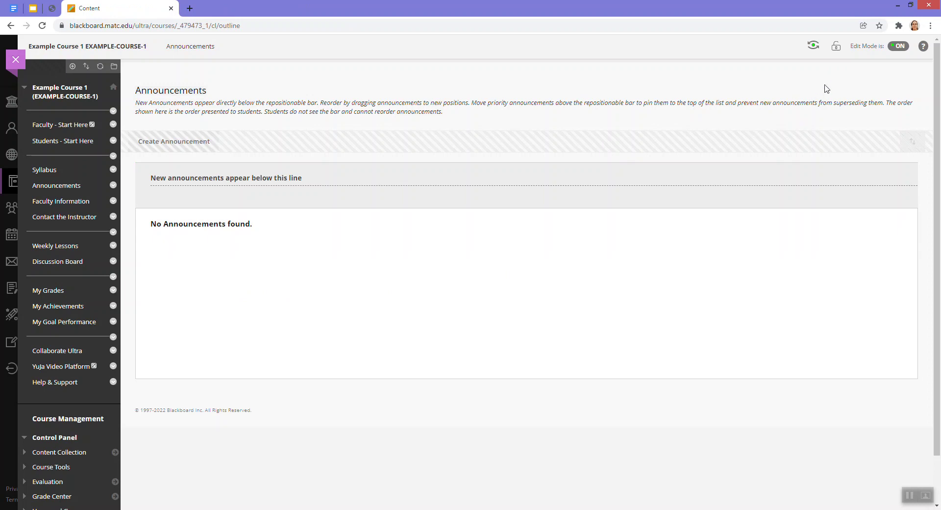
click(837, 51)
click(836, 50)
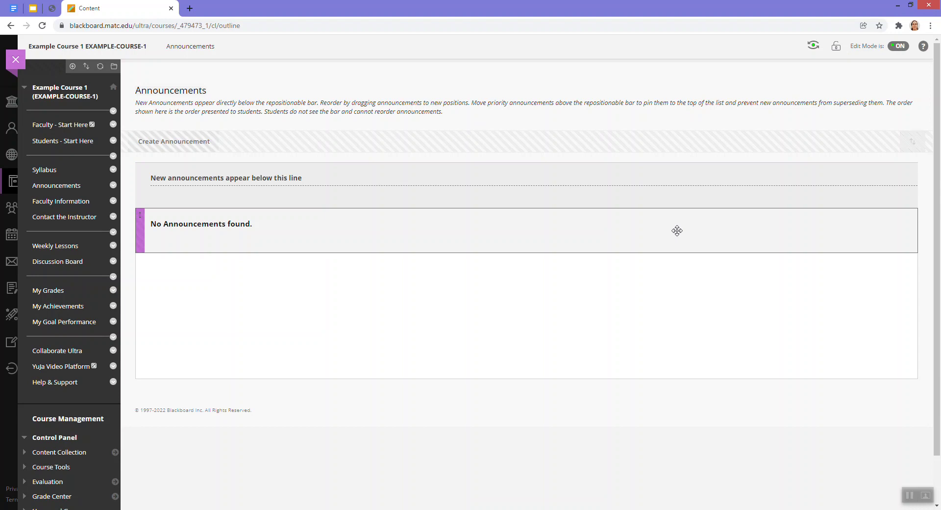
scroll(138, 393, down, 1)
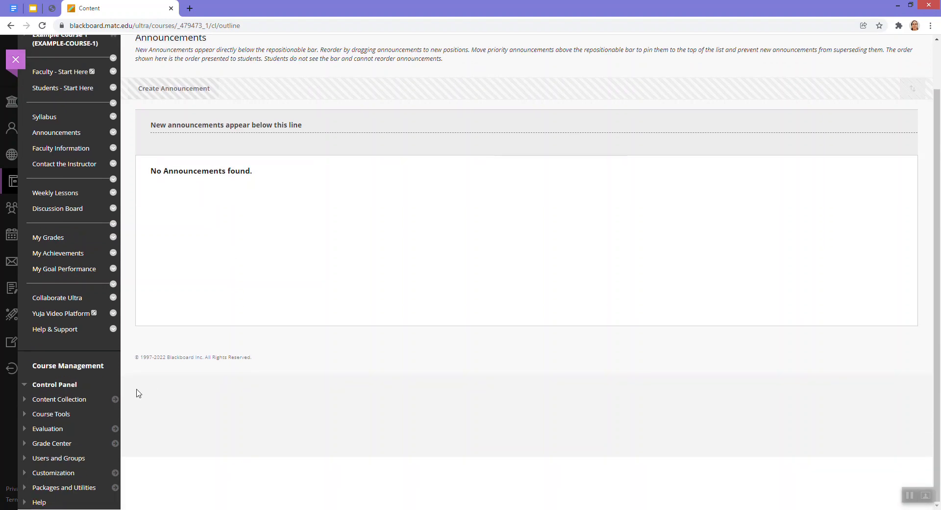
Step: In Example Course 1's properties, keep the course available, set duration to Continuous, and submit
click(57, 473)
scroll(57, 473, down, 1)
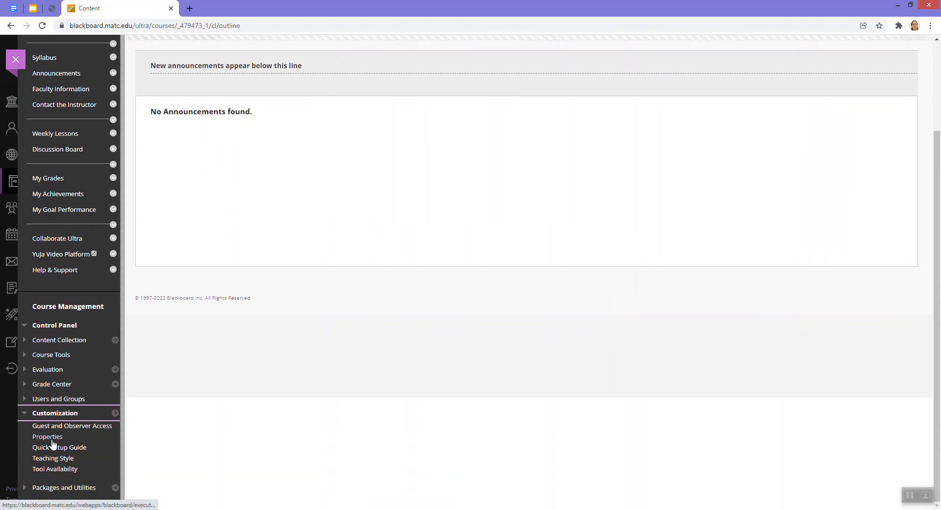
click(108, 435)
scroll(426, 281, down, 6)
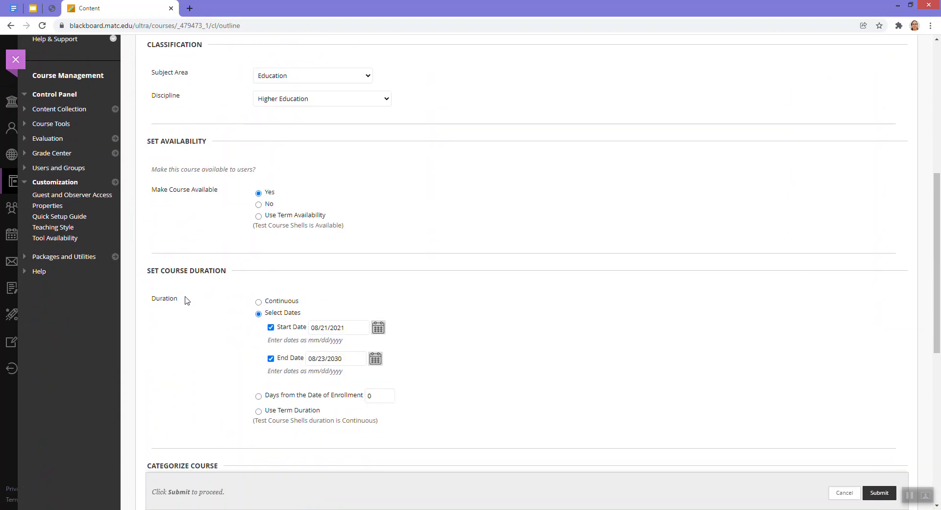
scroll(195, 311, down, 1)
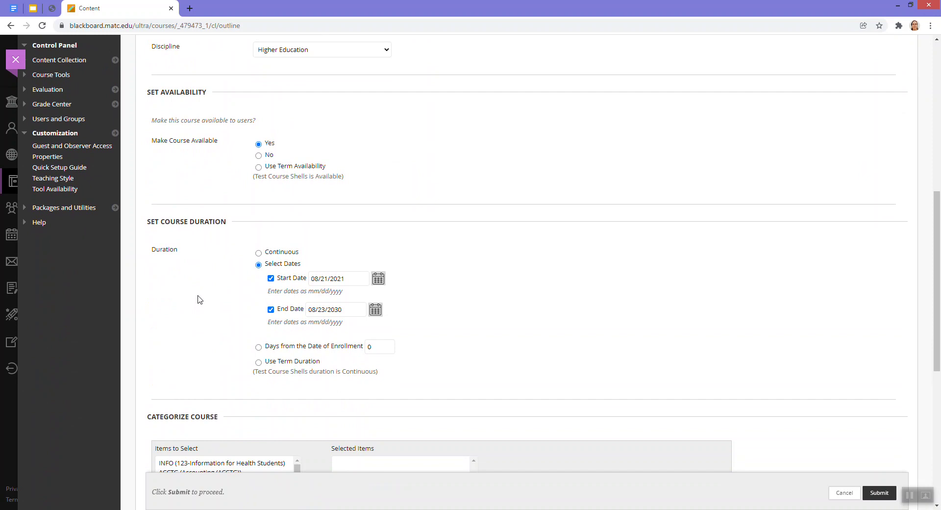
click(258, 253)
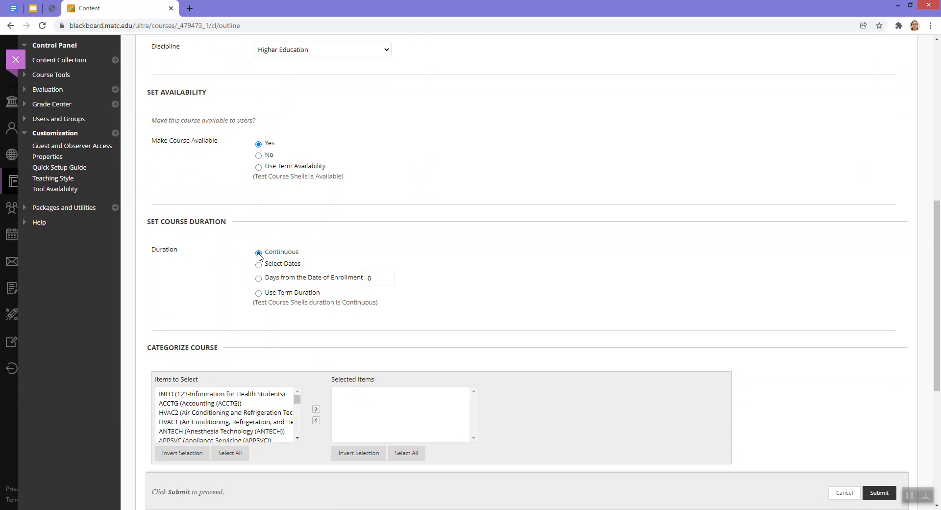
click(265, 253)
click(879, 494)
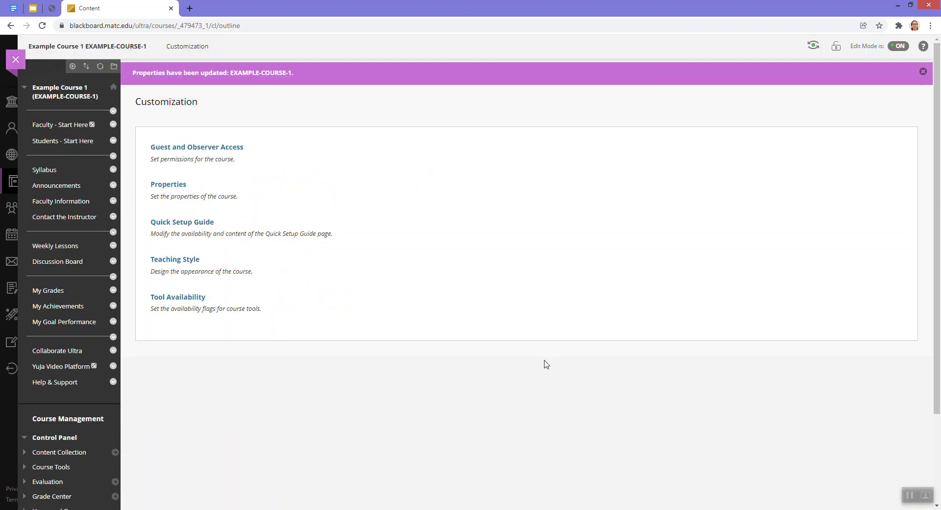
Step: Dismiss the properties-updated banner, close the course, and reopen Example Course 1 from Courses
click(923, 71)
click(13, 61)
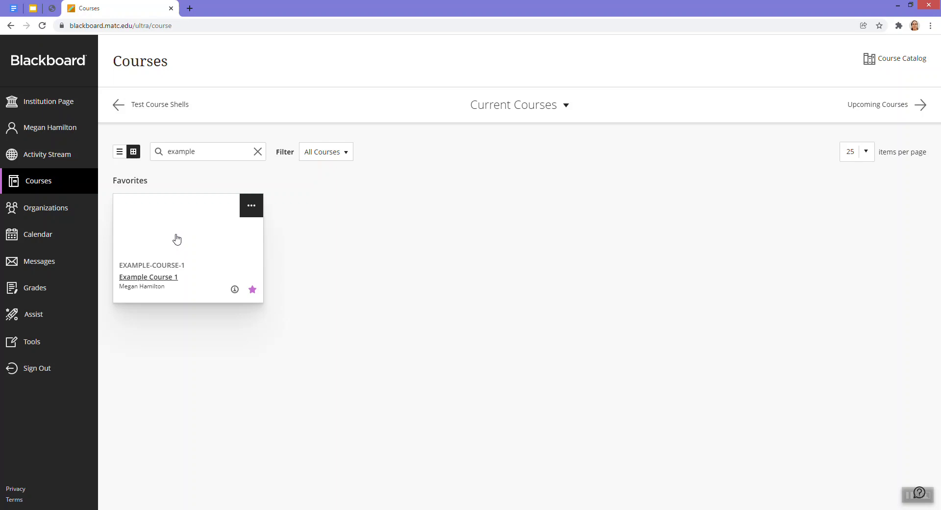
click(177, 238)
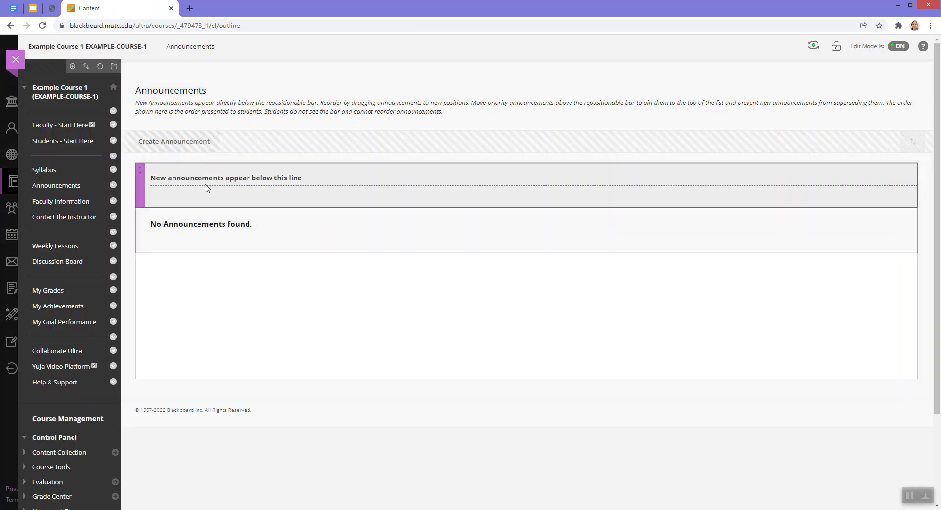